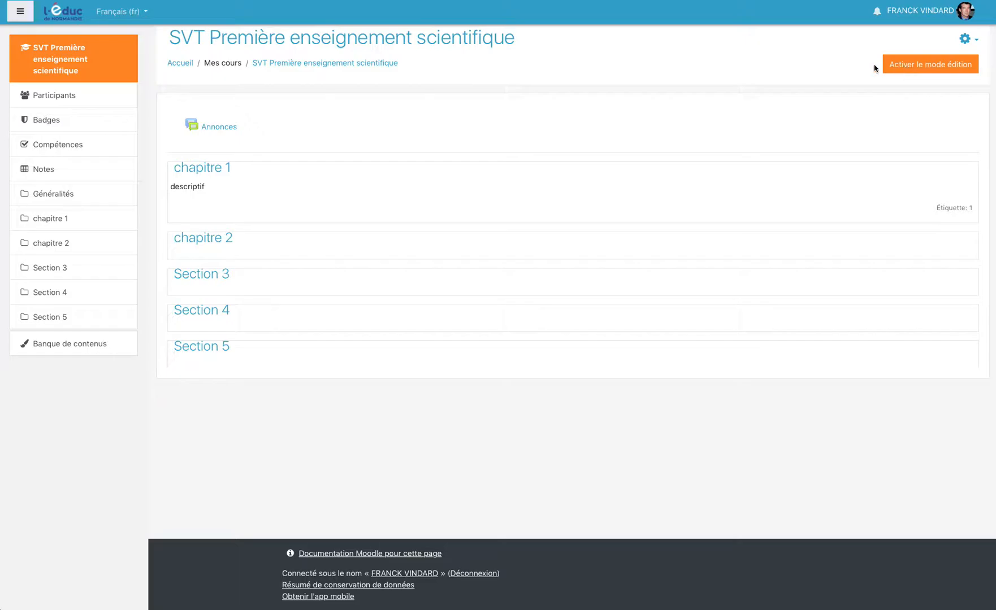
Activate the course's editing mode and start adding a Fichier resource to chapitre 1.
{"action": "left_click", "coordinate": [918, 68]}
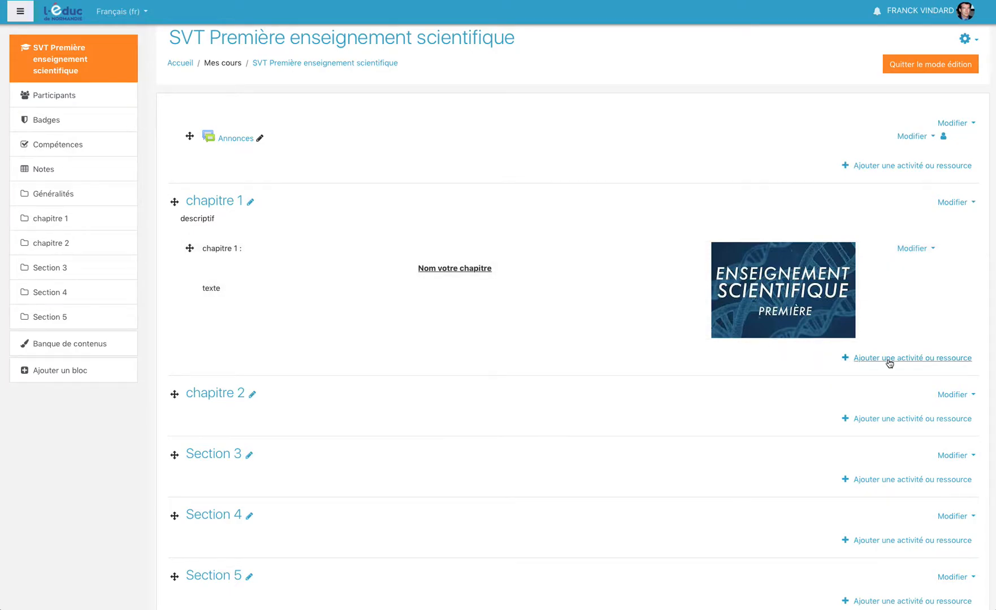
{"action": "left_click", "coordinate": [889, 359]}
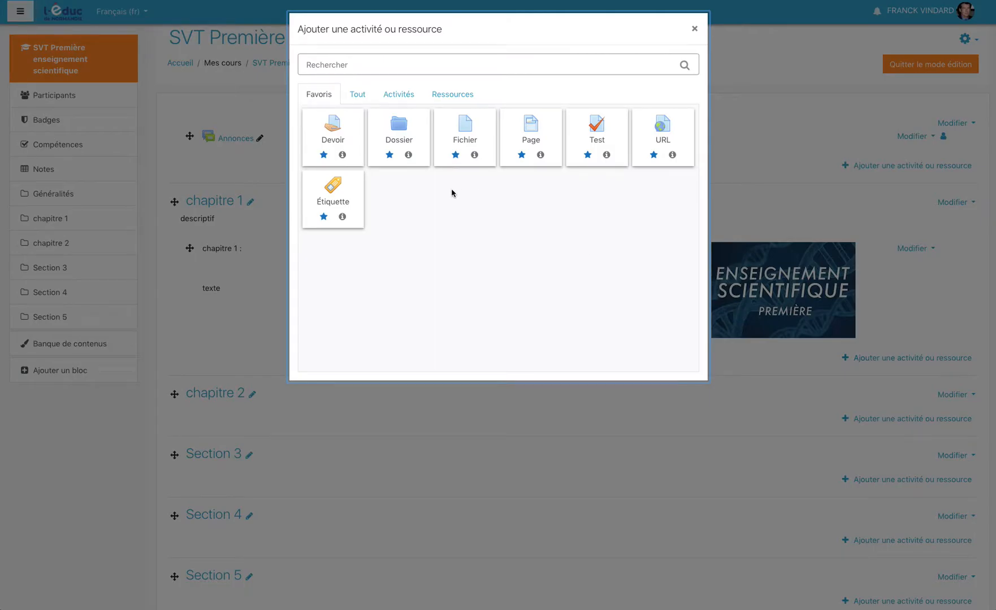
{"action": "left_click", "coordinate": [439, 93]}
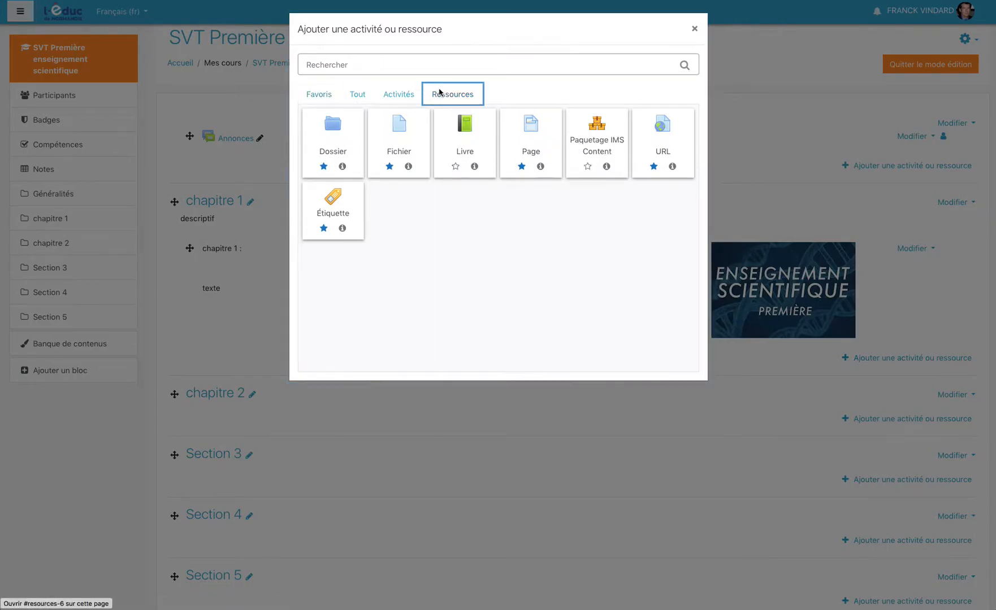
{"action": "left_click", "coordinate": [400, 128]}
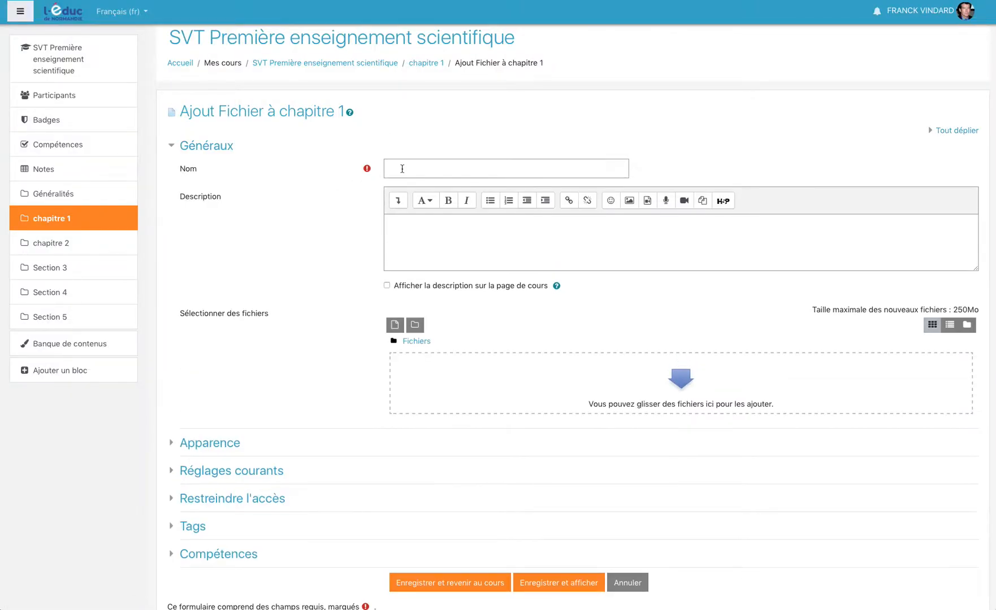
Name the file resource "Document 1", enter "description" as its description, and enable showing the description on the course page.
{"action": "left_click", "coordinate": [402, 169]}
{"action": "type", "text": "Document 1"}
{"action": "left_click", "coordinate": [419, 241]}
{"action": "type", "text": "description"}
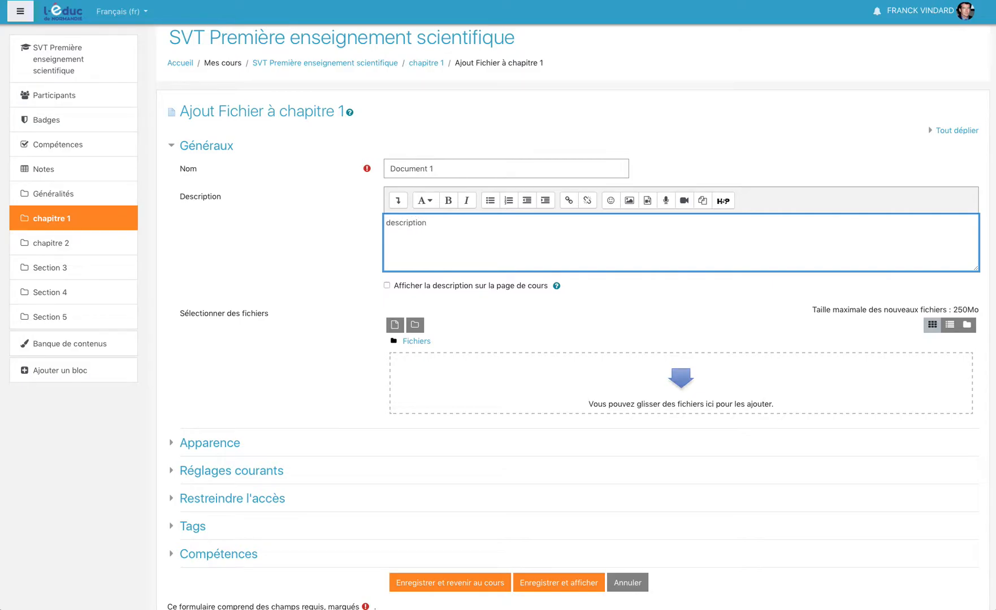
{"action": "left_click", "coordinate": [386, 286]}
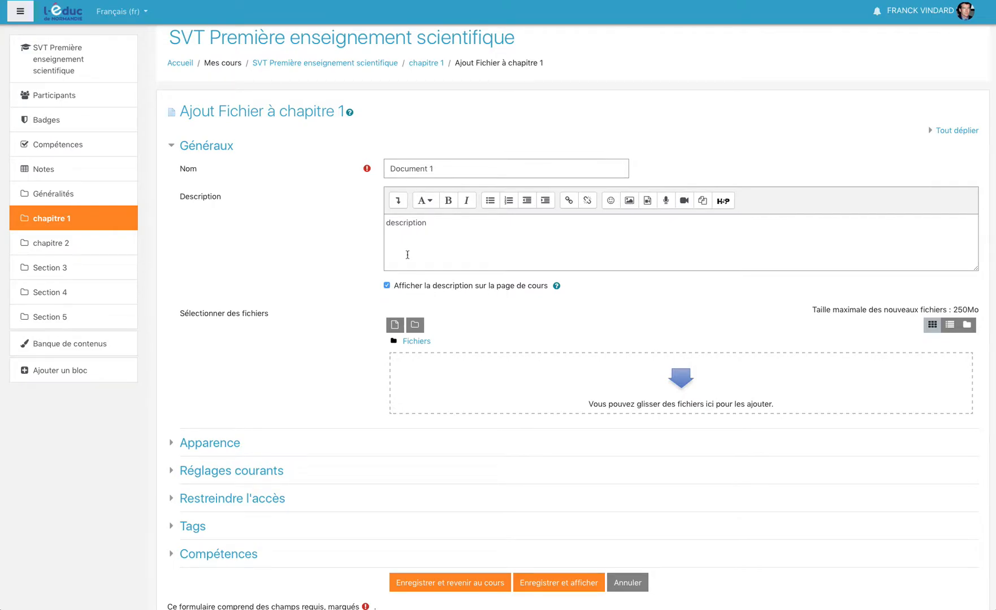
{"action": "left_click", "coordinate": [386, 286]}
{"action": "left_click", "coordinate": [386, 286]}
Add the document1 PDF to the resource's selected files.
{"action": "scroll", "coordinate": [334, 315], "scroll_direction": "down", "scroll_amount": 3}
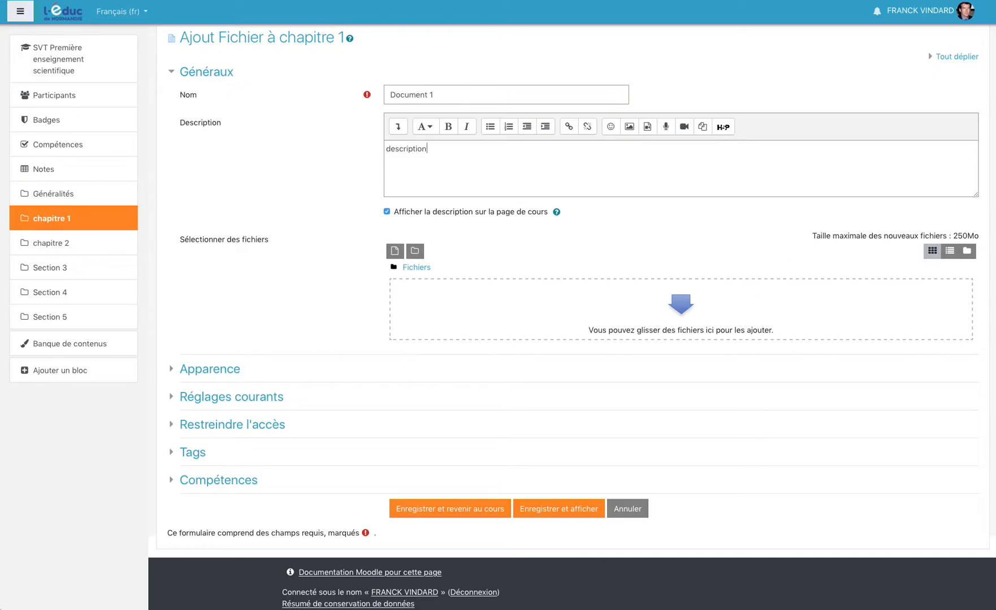
{"action": "left_click_drag", "start_coordinate": [782, 194], "coordinate": [638, 317]}
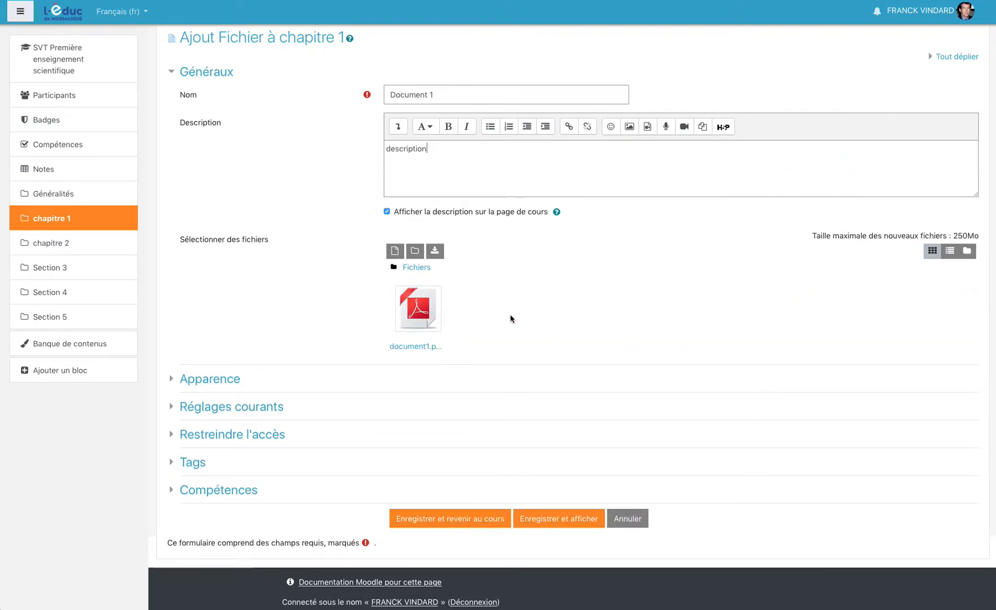
Keep the resource's Affichage option set to Automatique, then save it and return to the course.
{"action": "left_click", "coordinate": [210, 384]}
{"action": "scroll", "coordinate": [209, 383], "scroll_direction": "down", "scroll_amount": 2}
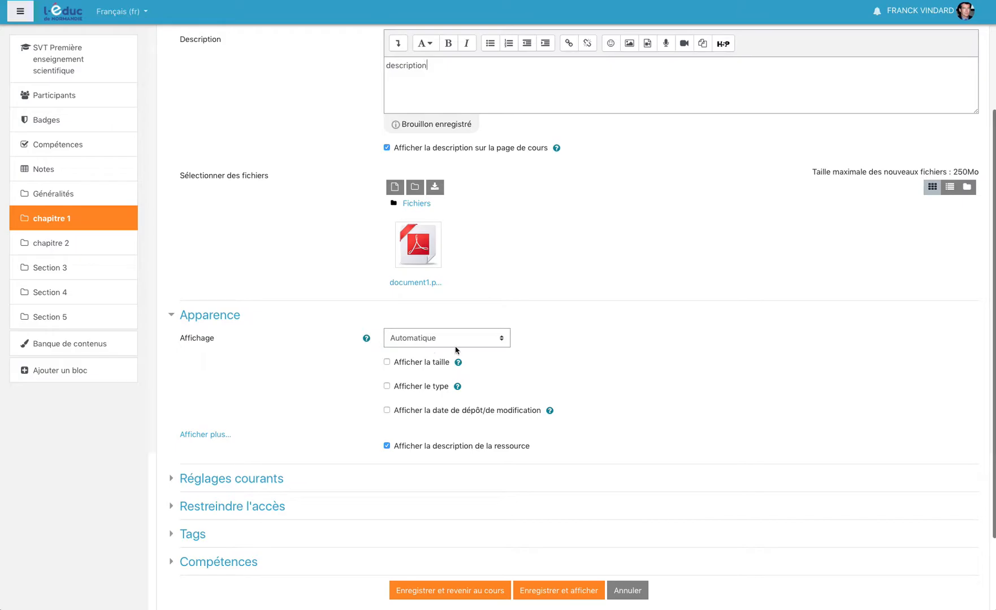
{"action": "left_click", "coordinate": [495, 325]}
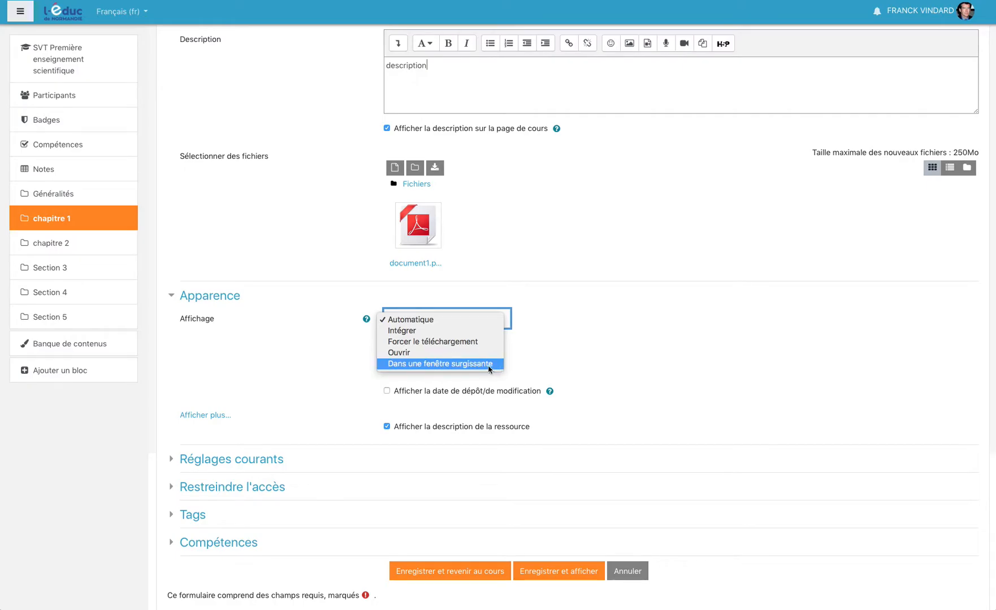
{"action": "left_click", "coordinate": [430, 320]}
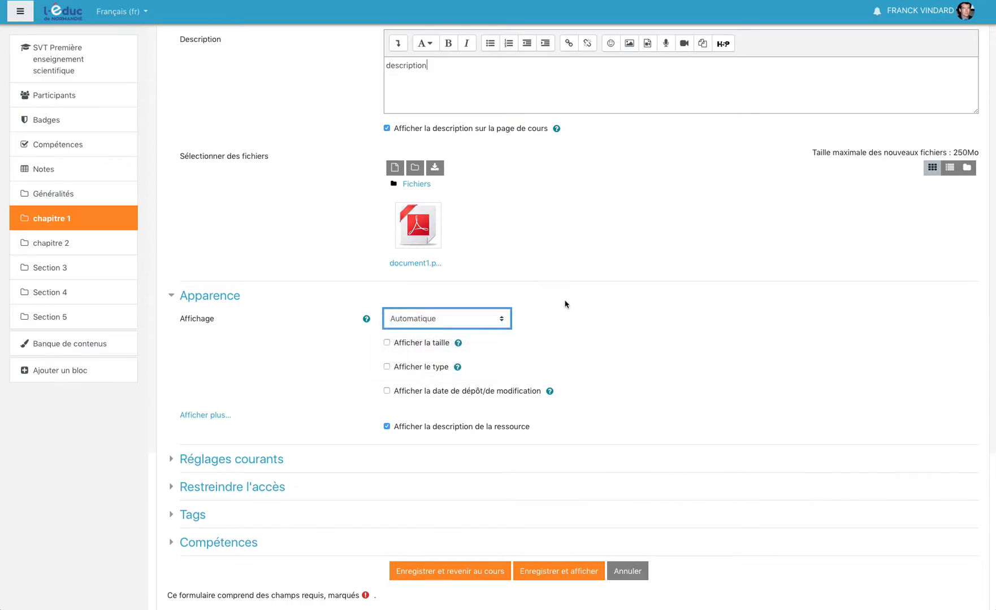
{"action": "scroll", "coordinate": [582, 348], "scroll_direction": "down", "scroll_amount": 3}
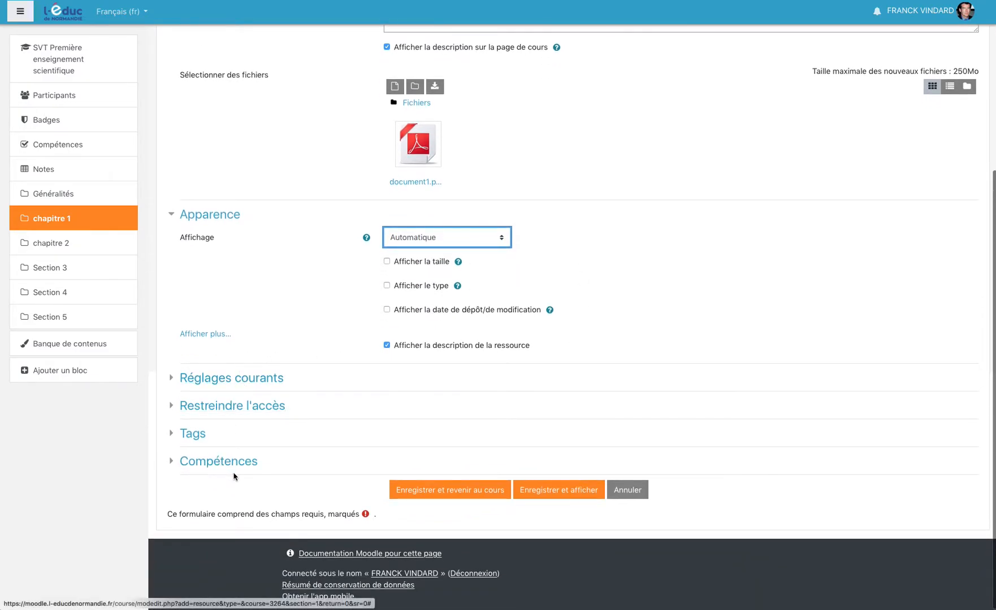
{"action": "left_click", "coordinate": [449, 492]}
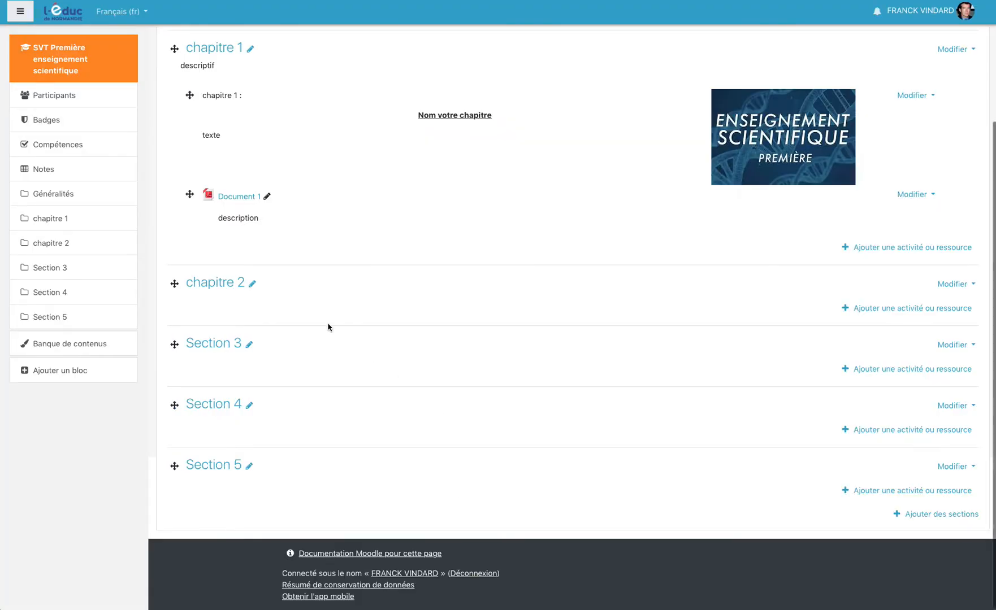
Leave editing mode and open chapitre 1 to view how Document 1 is displayed.
{"action": "scroll", "coordinate": [373, 225], "scroll_direction": "up", "scroll_amount": 2}
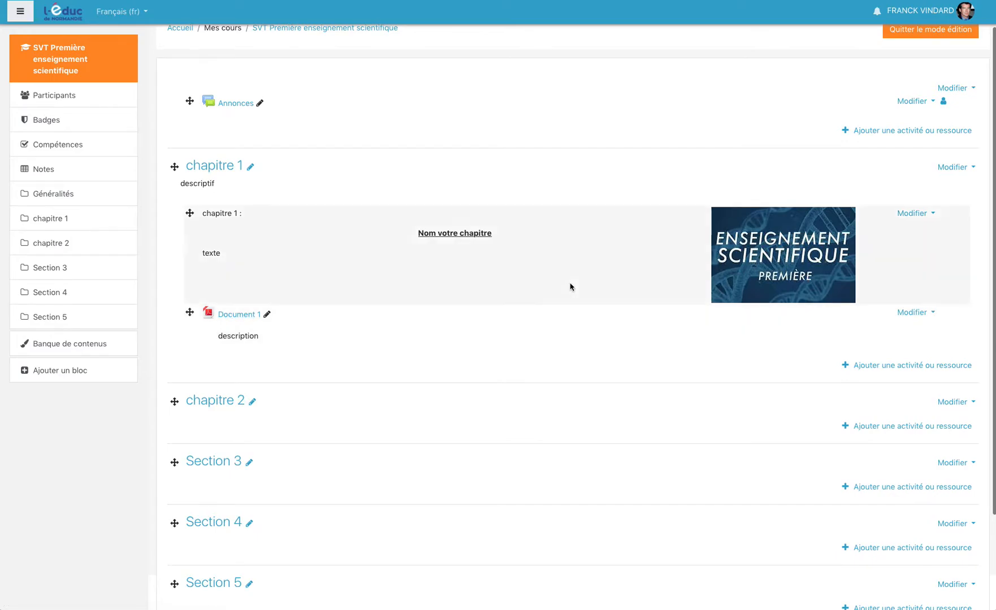
{"action": "scroll", "coordinate": [570, 285], "scroll_direction": "up", "scroll_amount": 1}
{"action": "left_click", "coordinate": [913, 69]}
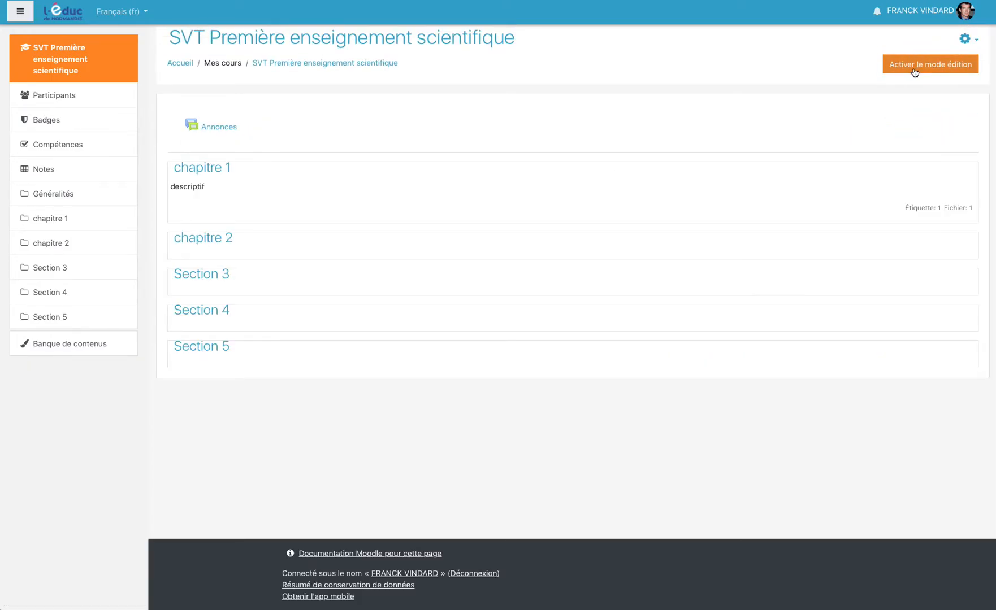
{"action": "left_click", "coordinate": [196, 169]}
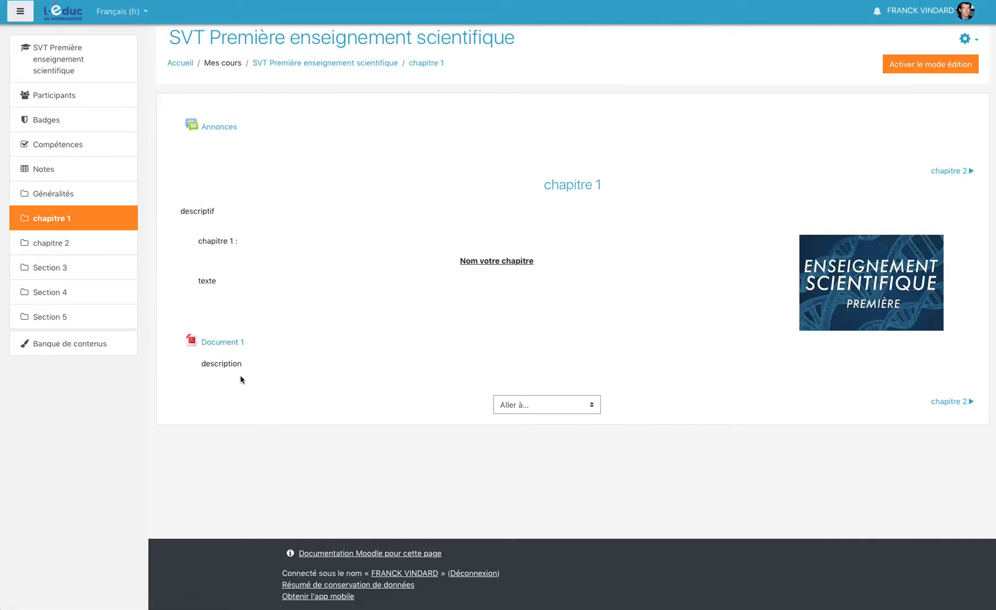
Reactivate editing mode and add the PDF files document2 to document9 directly to chapitre 1 below Document 1.
{"action": "left_click", "coordinate": [896, 74]}
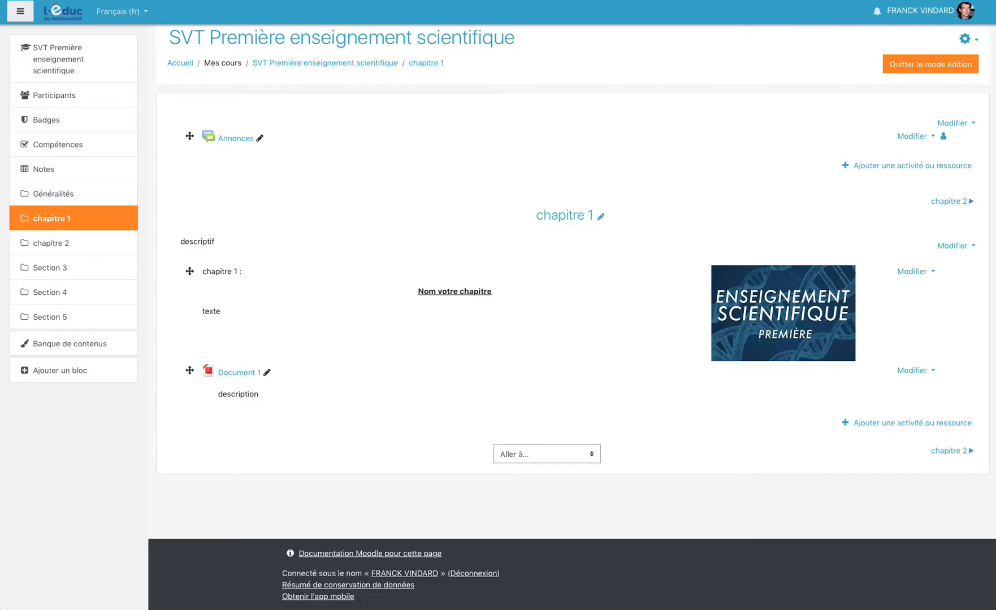
{"action": "left_click_drag", "start_coordinate": [991, 105], "coordinate": [263, 418]}
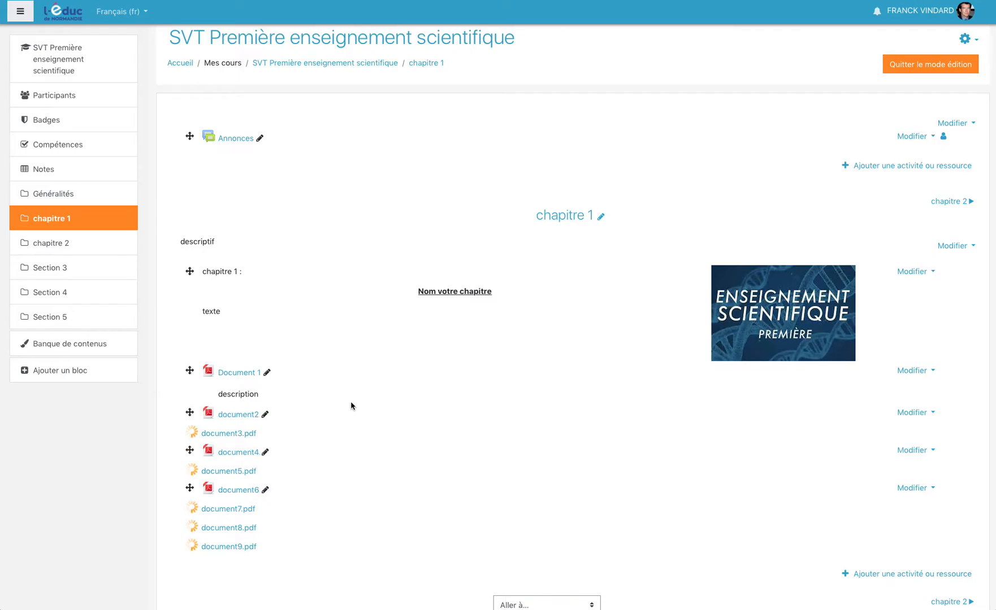
{"action": "scroll", "coordinate": [386, 393], "scroll_direction": "down", "scroll_amount": 2}
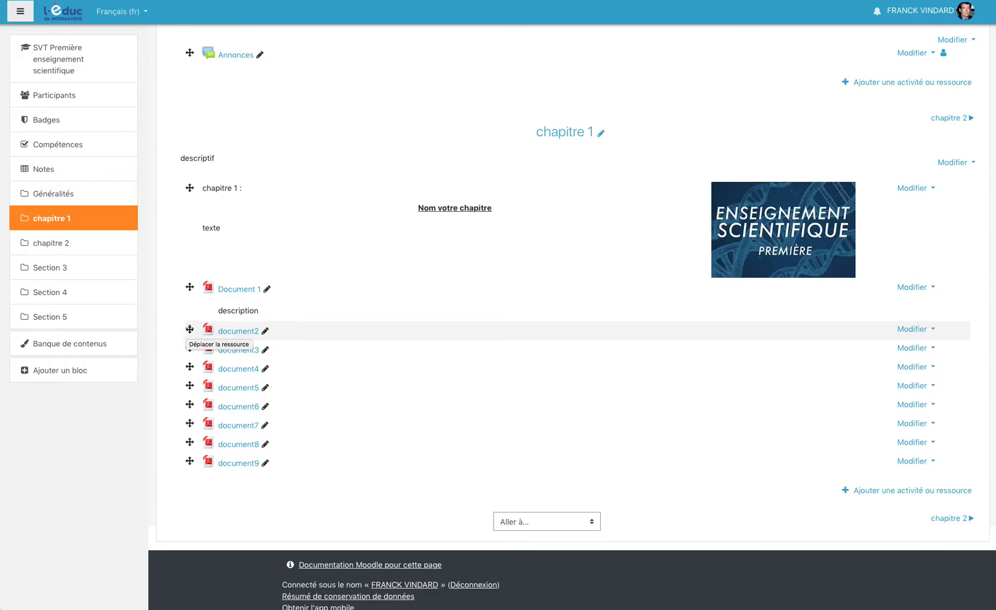
{"action": "mouse_move", "coordinate": [189, 329]}
{"action": "left_mouse_down"}
{"action": "mouse_move", "coordinate": [189, 347]}
{"action": "mouse_move", "coordinate": [190, 333]}
{"action": "left_mouse_up"}
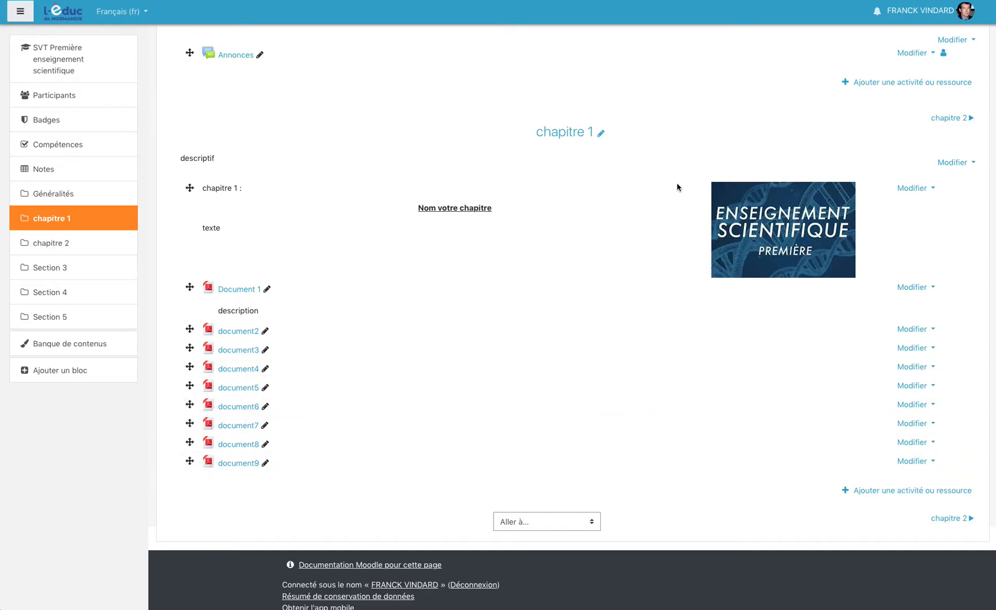
Switch to Online2PDF and load the Word files document1.docx to document9.docx for conversion.
{"action": "left_click", "coordinate": [883, 1]}
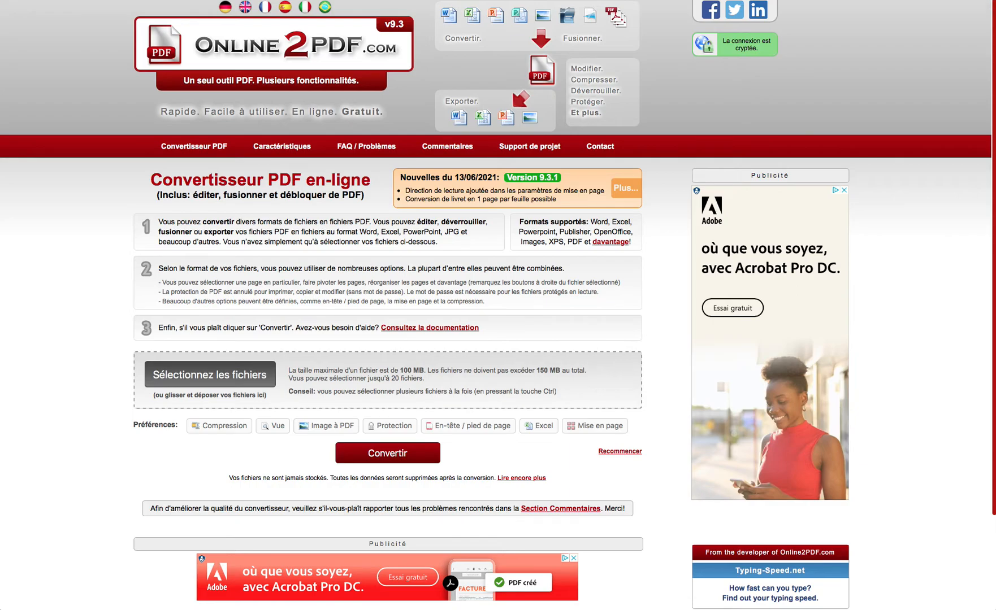
{"action": "left_click_drag", "start_coordinate": [901, 63], "coordinate": [221, 382]}
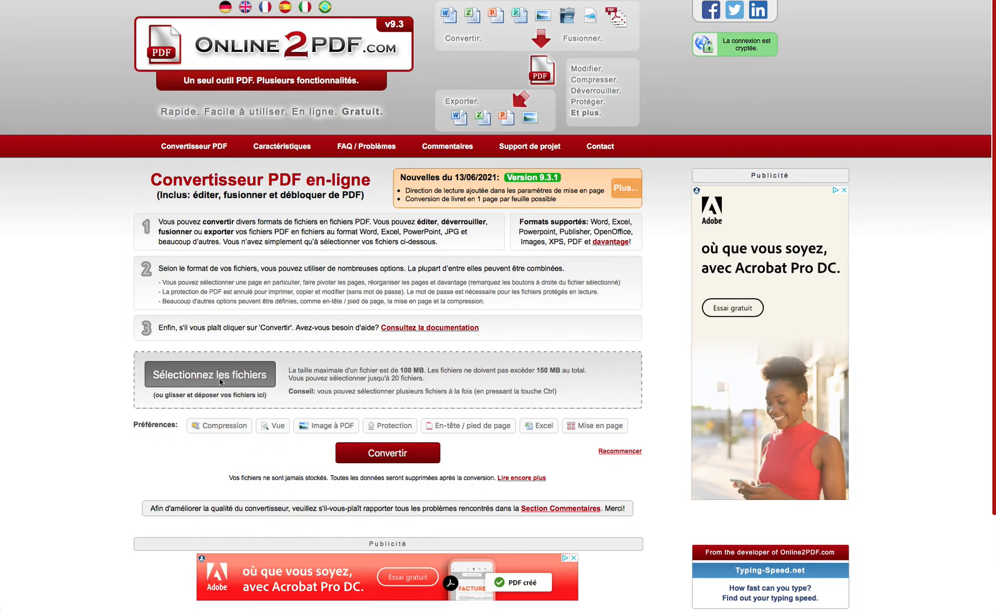
{"action": "scroll", "coordinate": [84, 328], "scroll_direction": "down", "scroll_amount": 3}
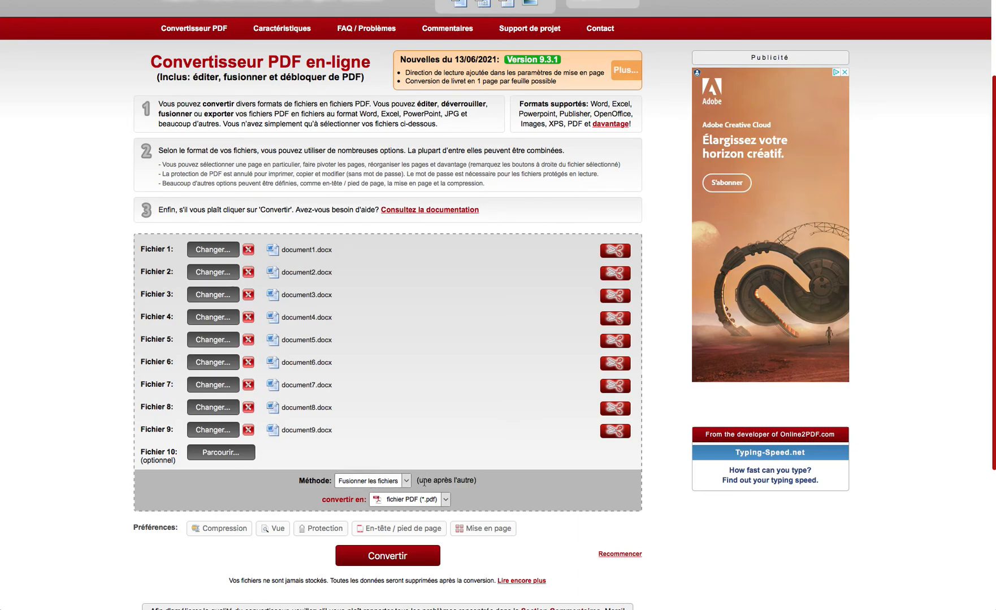
Set the conversion method to "Convertir les fichiers séparément" for the loaded Word files.
{"action": "left_click", "coordinate": [406, 481]}
{"action": "left_click", "coordinate": [346, 512]}
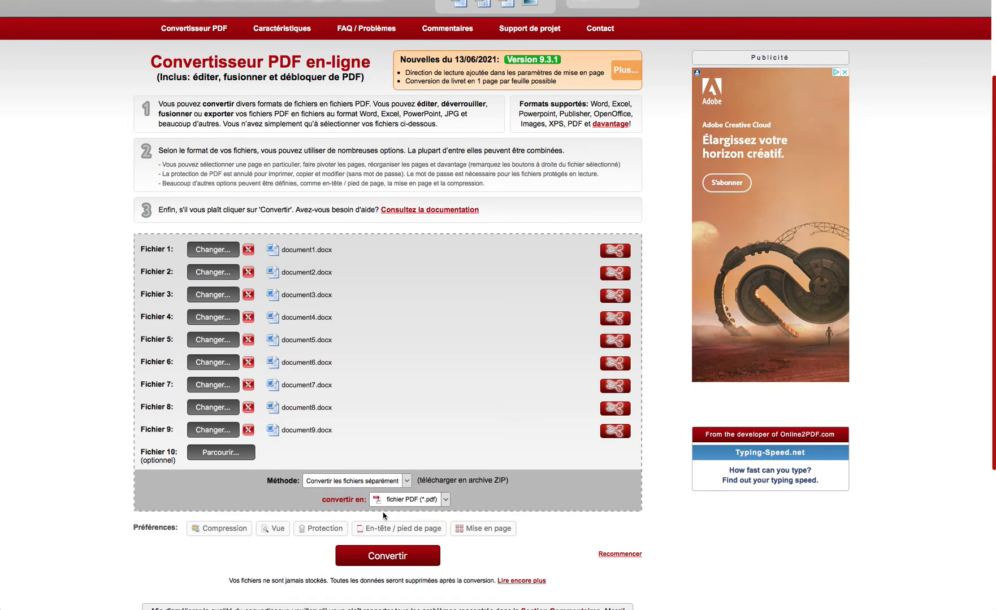
{"action": "scroll", "coordinate": [413, 505], "scroll_direction": "down", "scroll_amount": 2}
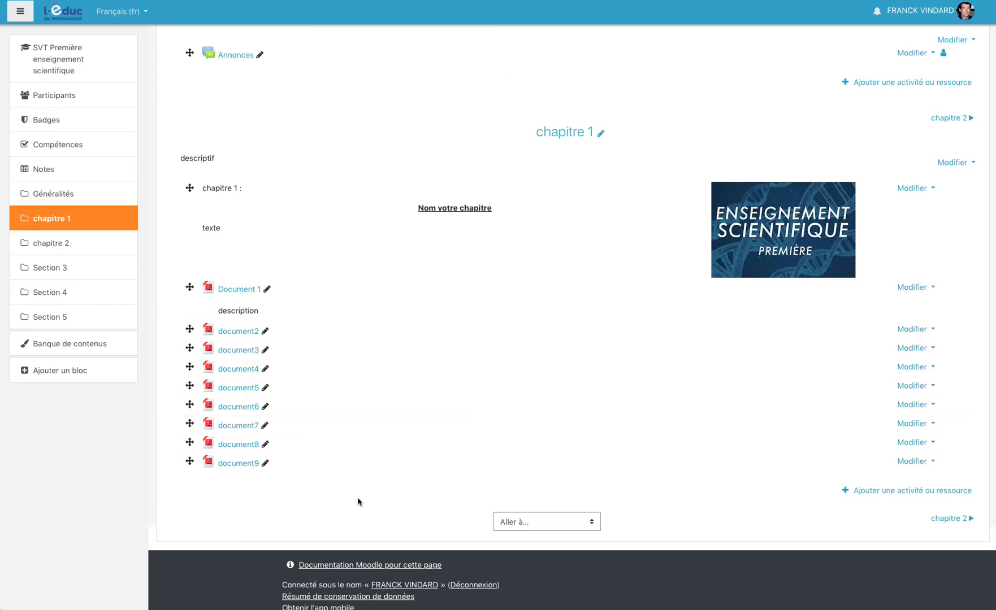
{"action": "scroll", "coordinate": [356, 502], "scroll_direction": "up", "scroll_amount": 1}
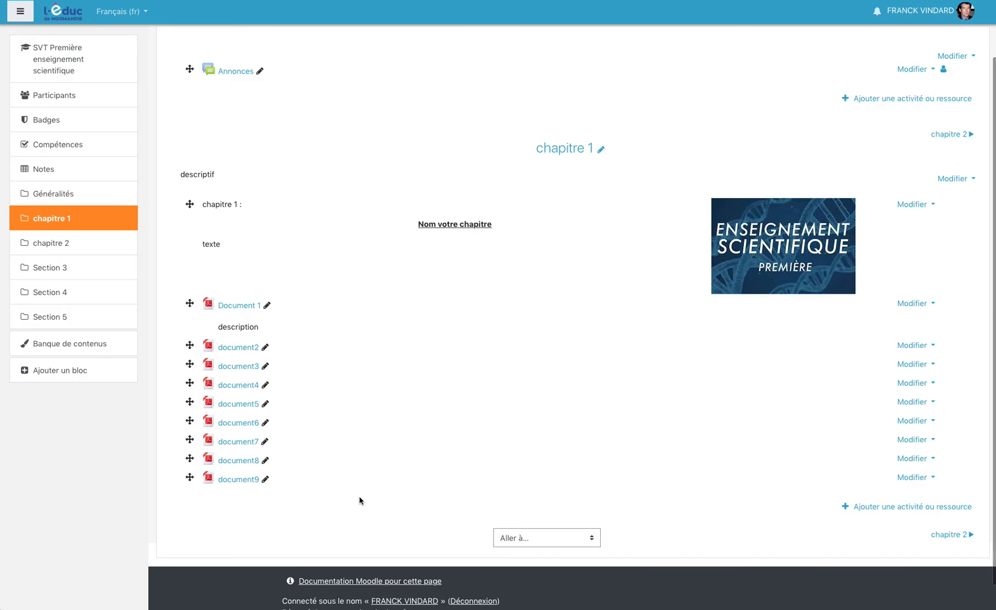